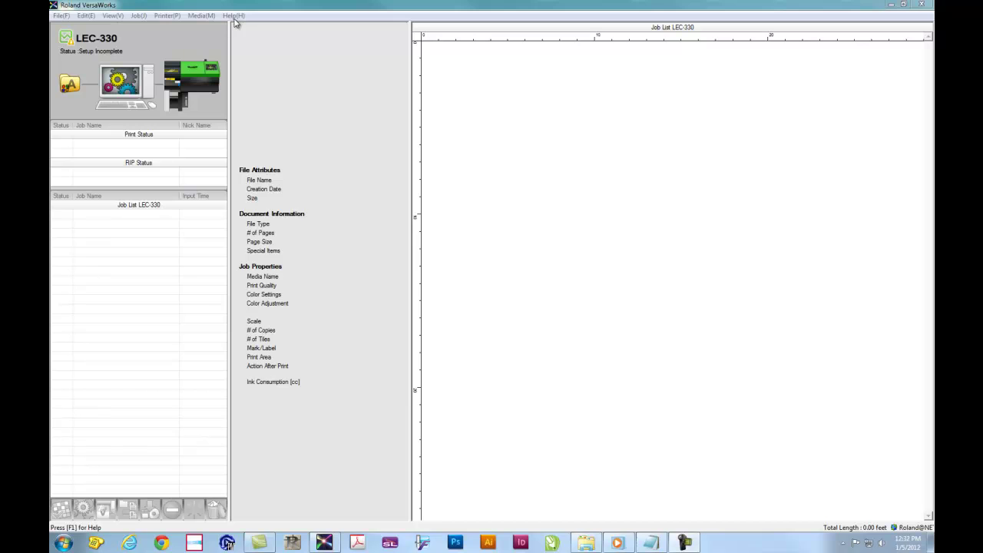
Open the About Roland VersaWorks information to check the installed software version.
click(235, 17)
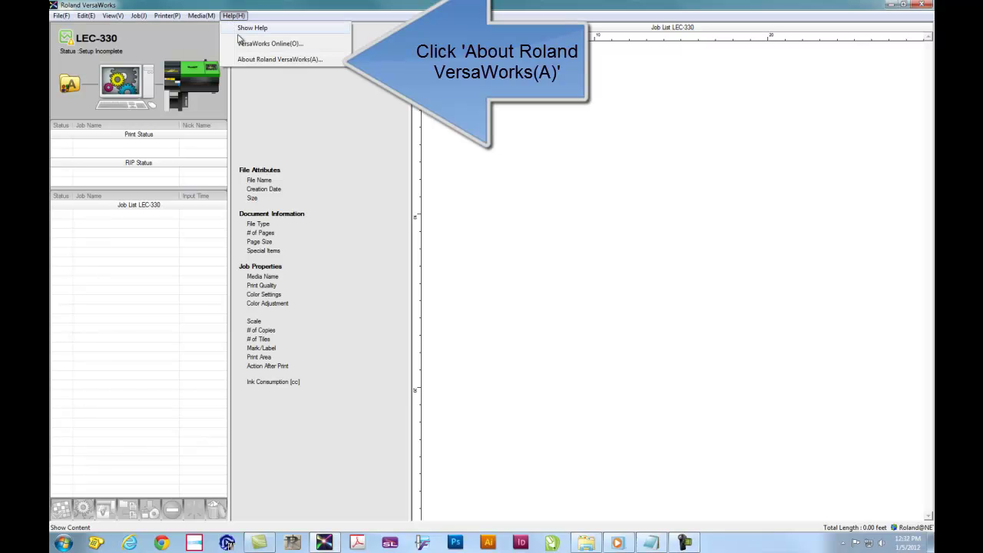
click(250, 60)
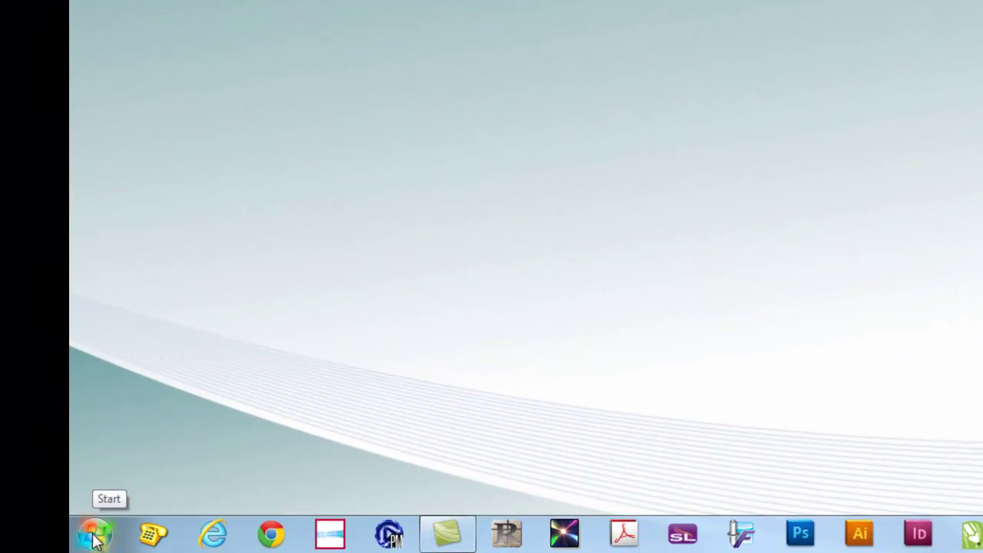
Launch Online Update from the Roland VersaWorks program folder.
click(95, 538)
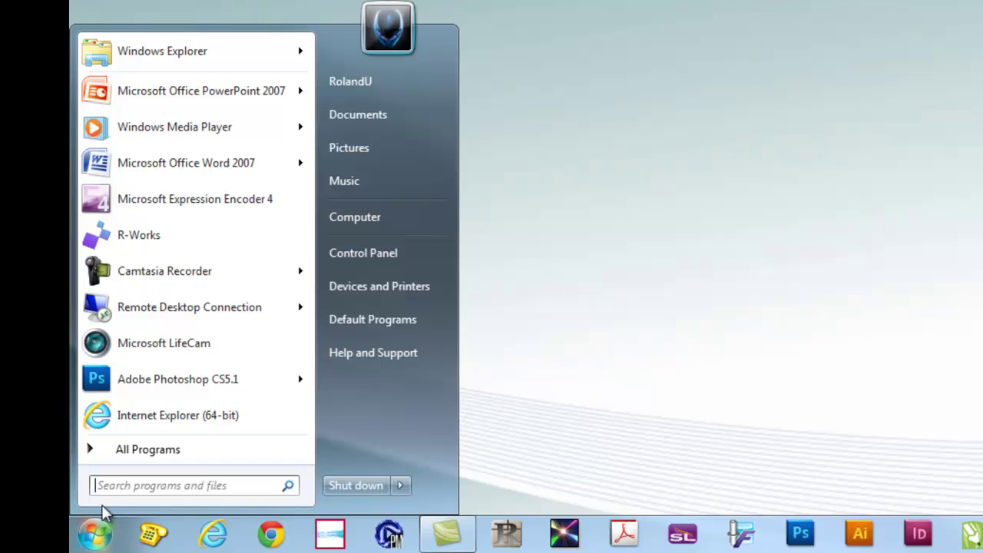
click(133, 452)
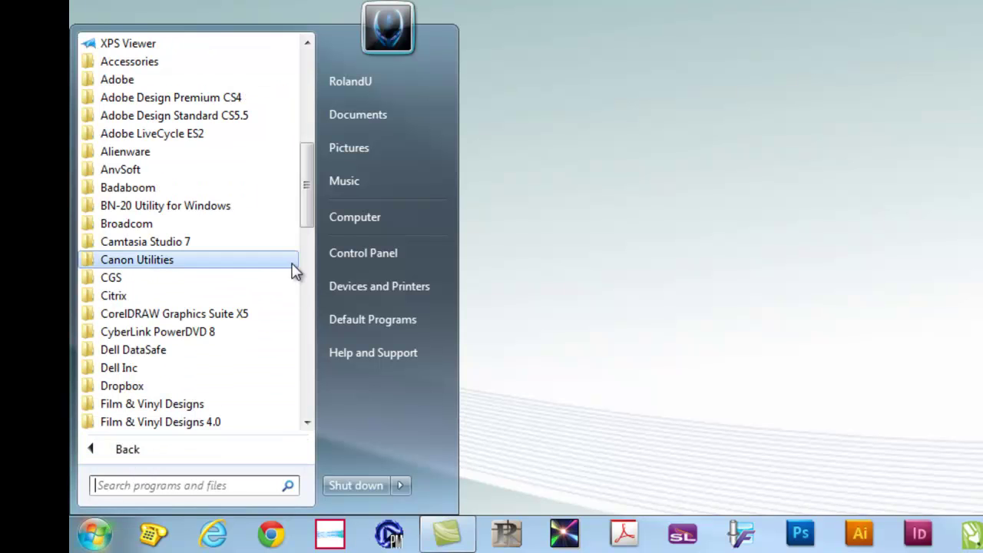
drag(309, 211, 305, 345)
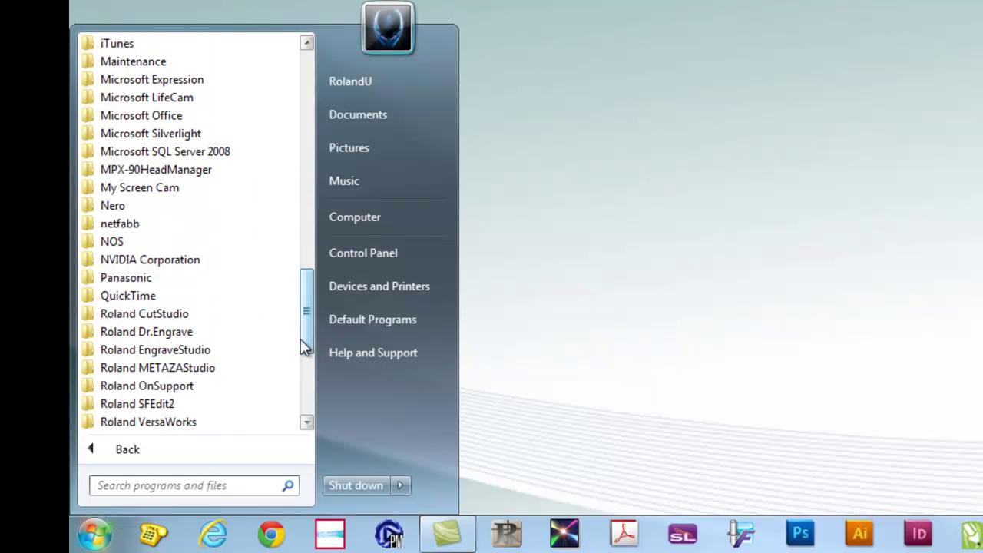
click(195, 423)
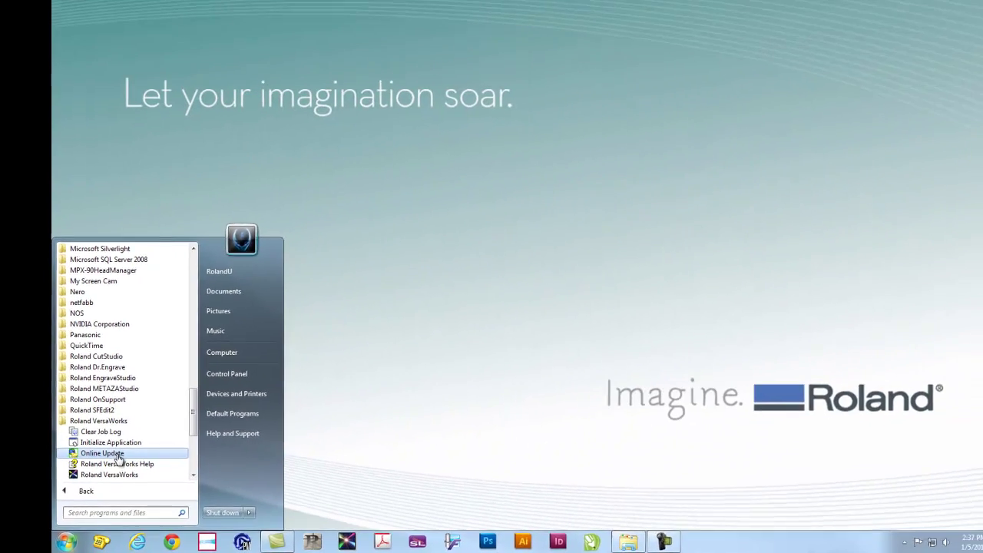
click(170, 403)
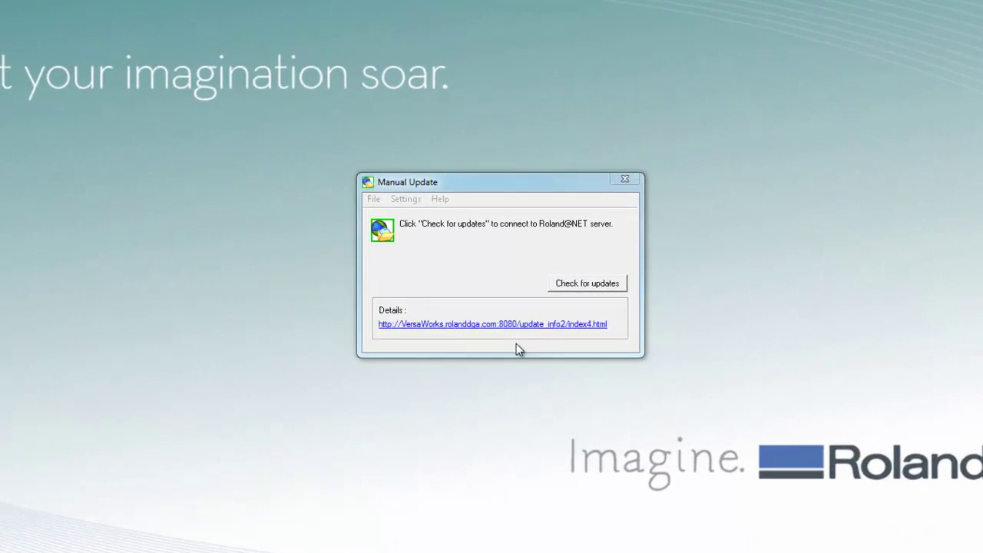
Review the site, proxy server and download options in the Manual Update preferences and accept them.
click(403, 201)
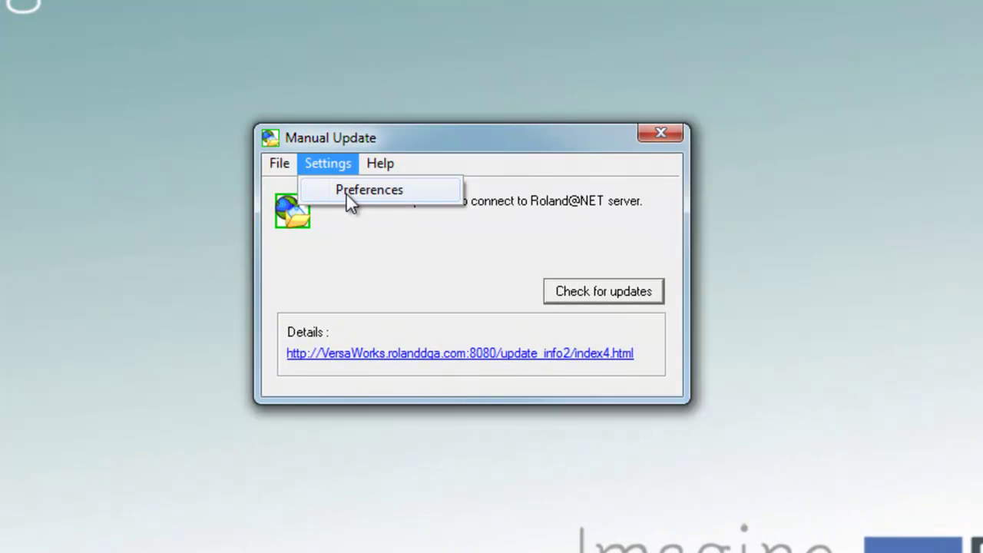
click(346, 192)
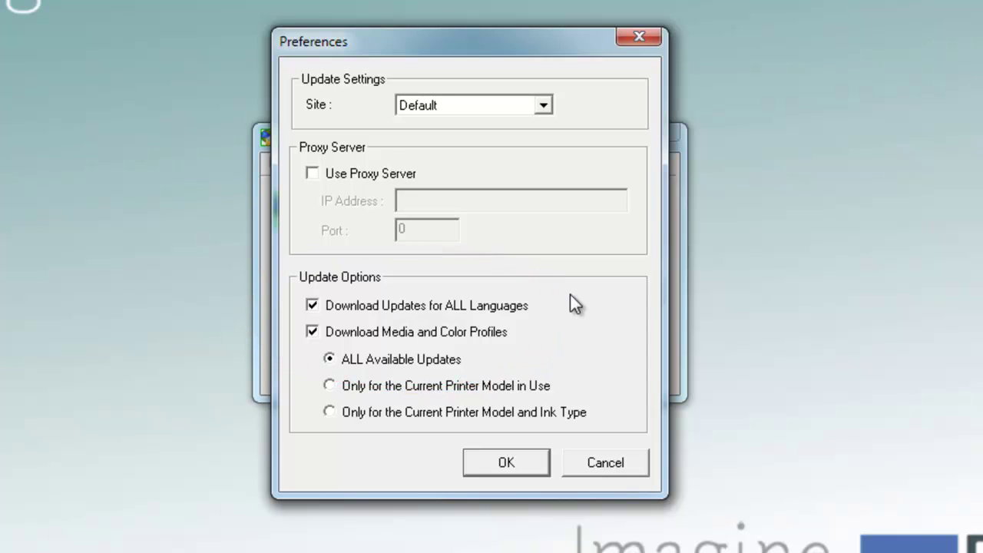
click(506, 461)
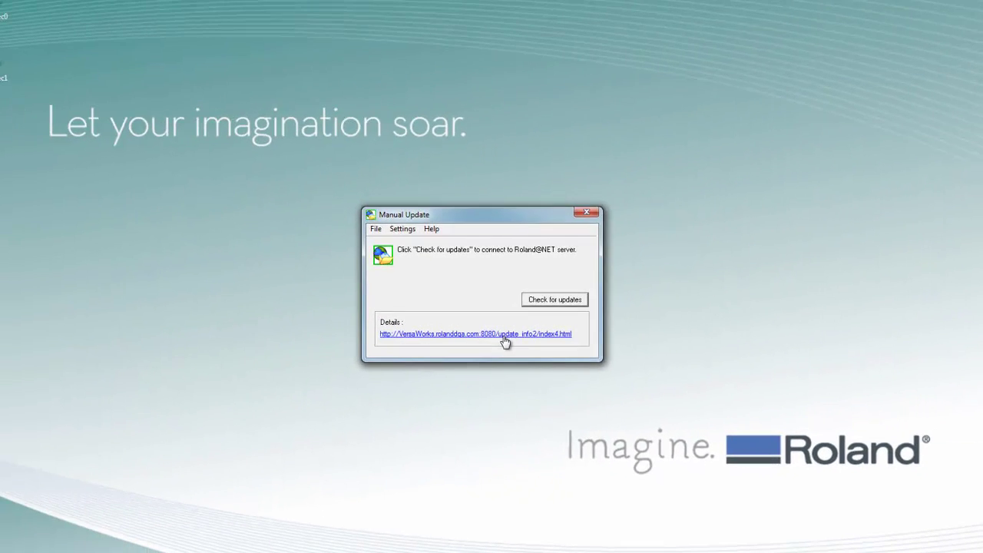
Open the update details web page in English and read the VersaWorks update information.
click(520, 306)
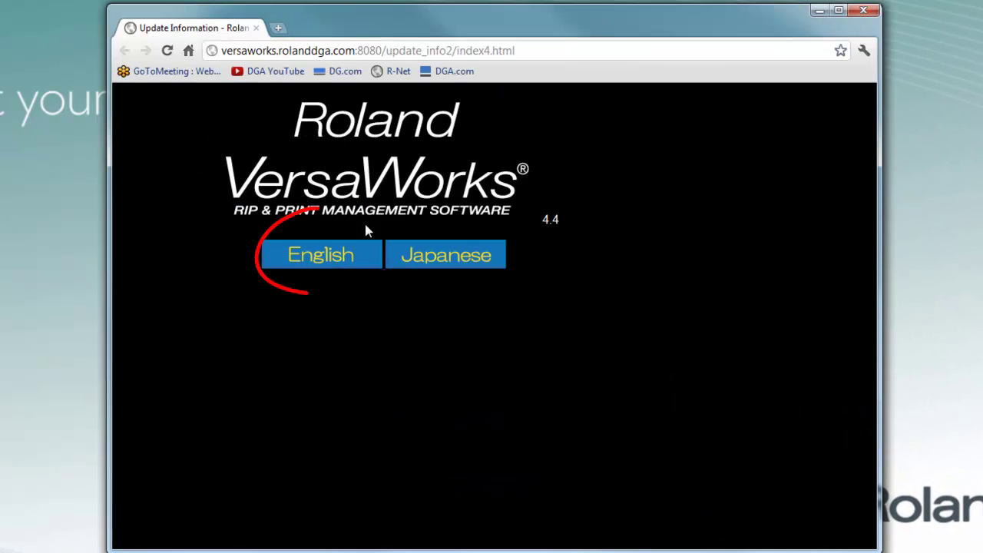
click(332, 259)
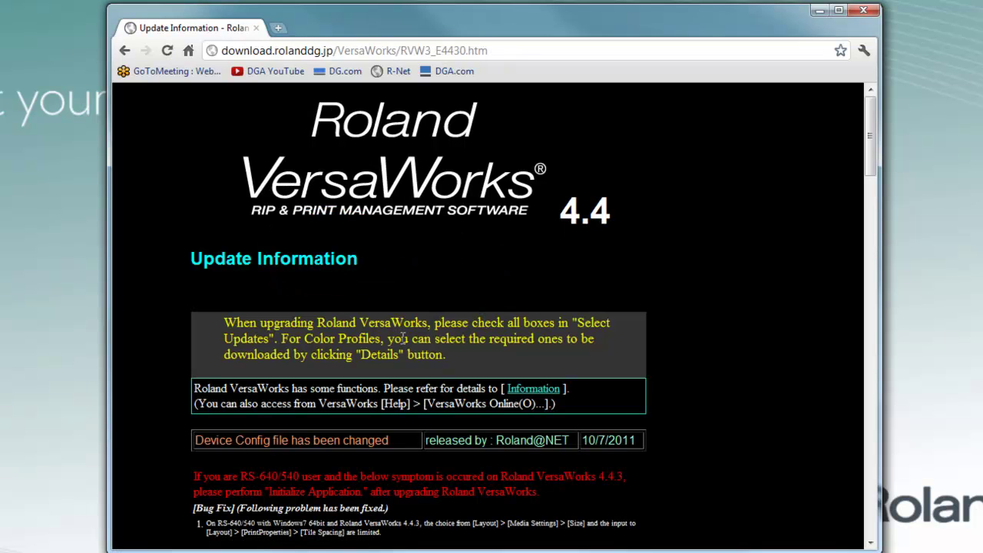
mouse_move(874, 139)
mouse_down()
mouse_move(883, 231)
mouse_move(876, 145)
mouse_up()
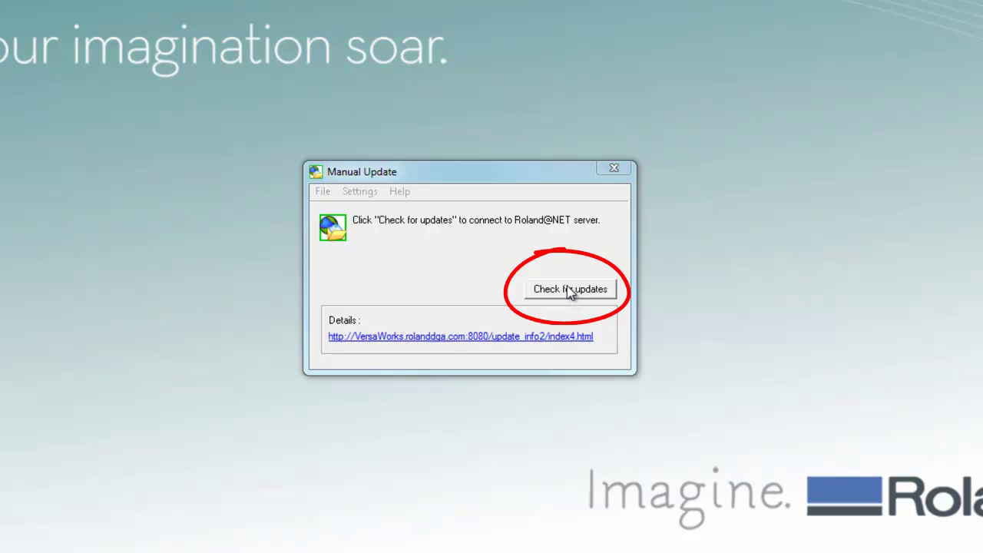
Check for updates on the Roland@NET server and open the product registration web page.
click(581, 297)
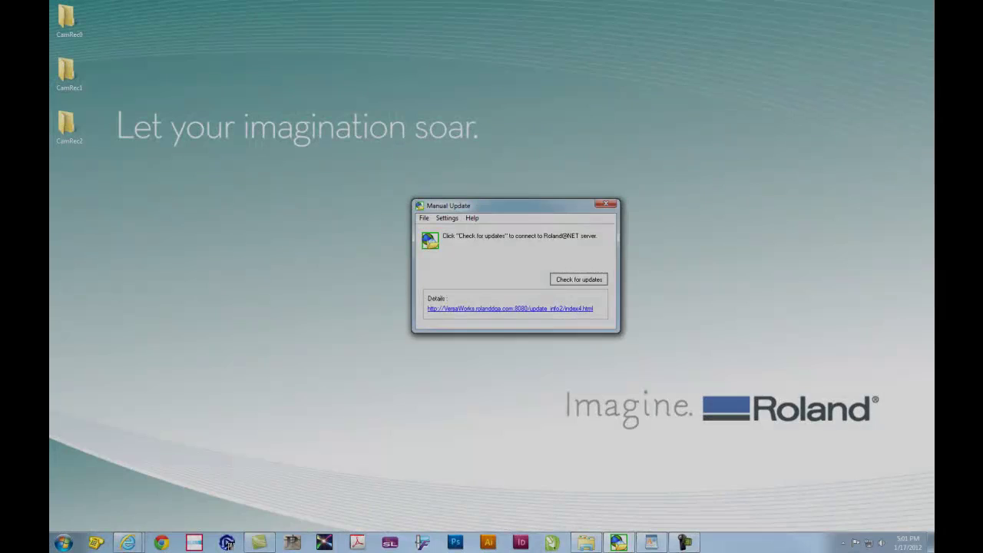
click(569, 288)
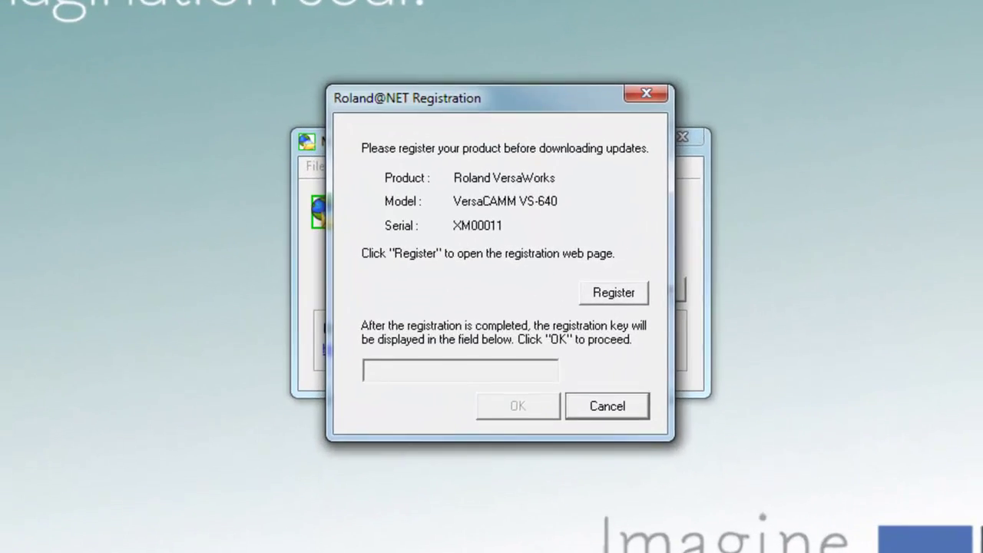
click(624, 296)
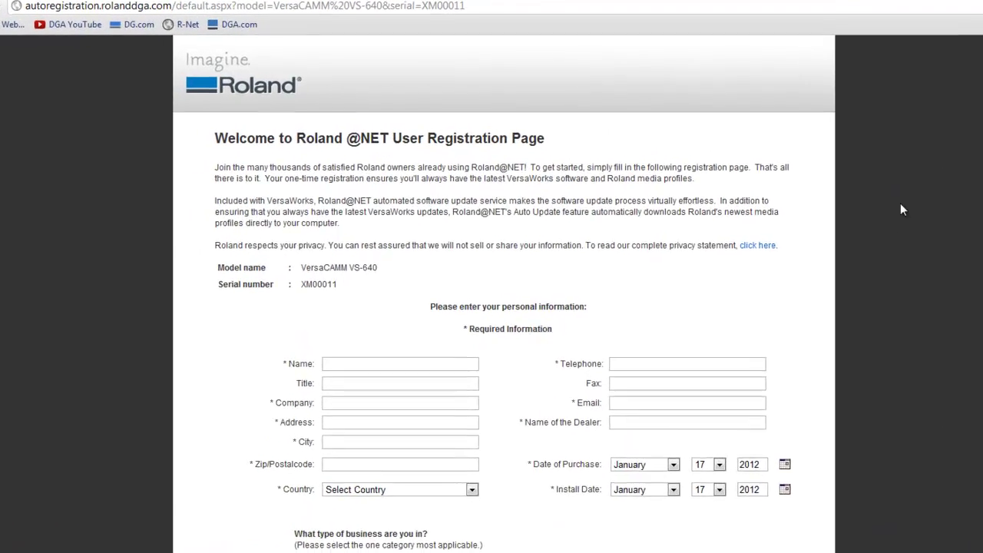
Review the fields and survey questions of the Roland@NET user registration form, and accept the supplied registration key.
scroll(908, 264, down, 3)
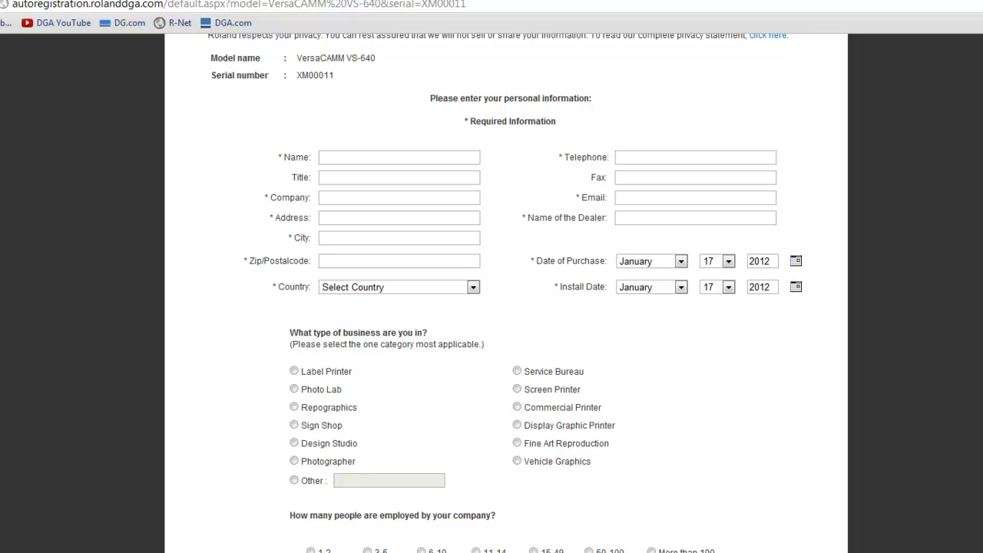
scroll(506, 293, down, 5)
scroll(506, 294, down, 3)
scroll(502, 293, up, 1)
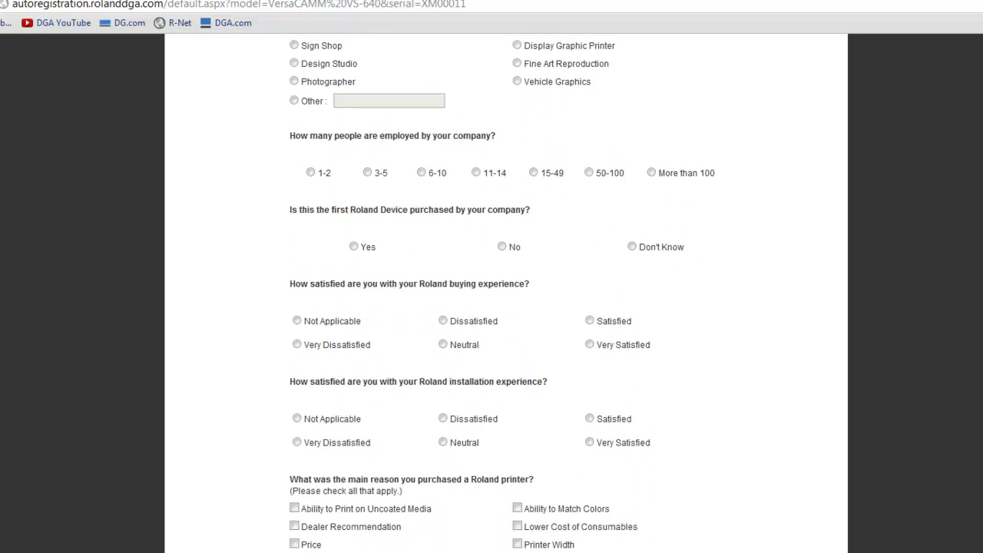
scroll(505, 293, up, 6)
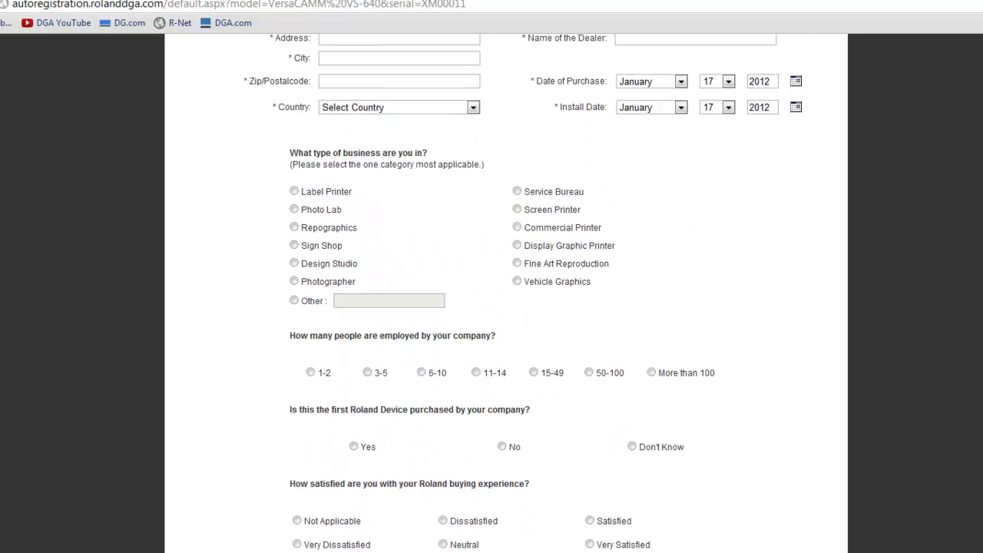
scroll(506, 294, up, 1)
scroll(505, 294, down, 2)
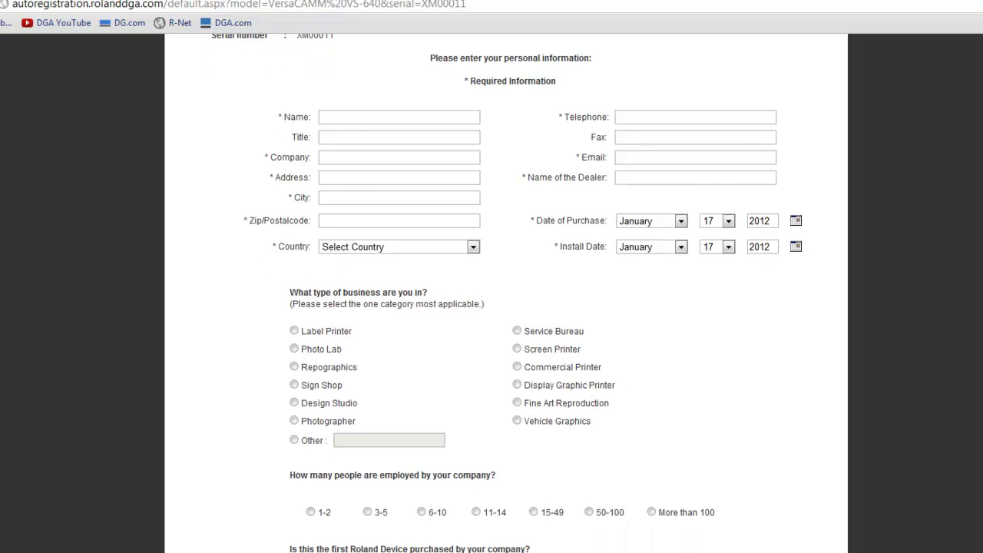
scroll(505, 294, up, 4)
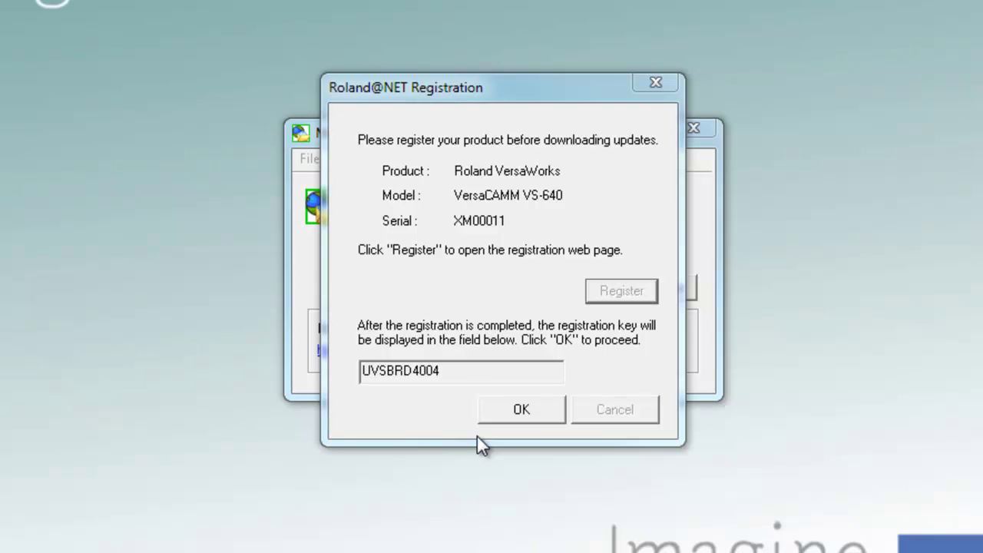
click(530, 409)
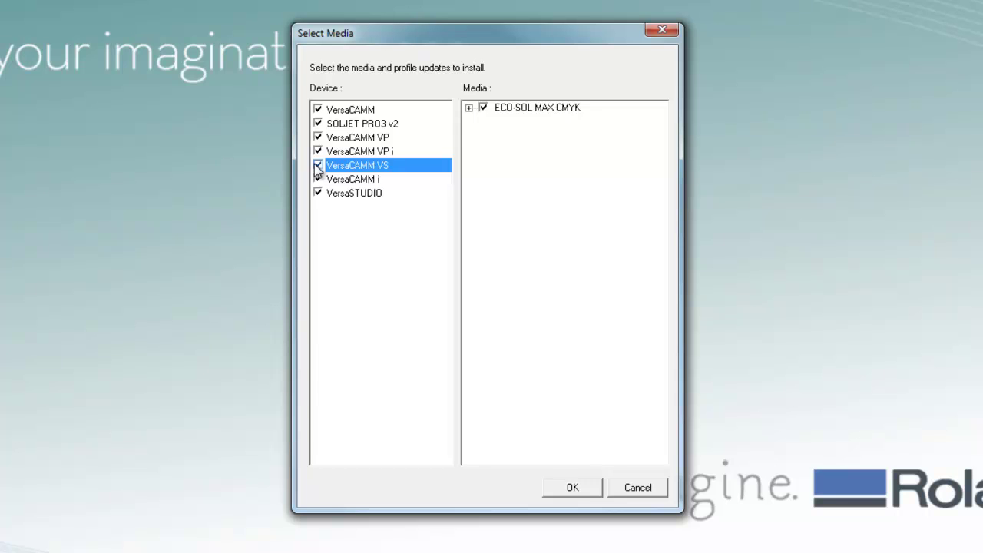
Deselect every device except VersaCAMM VP i for the media and profile updates.
click(317, 165)
click(317, 179)
click(323, 194)
click(318, 192)
click(318, 137)
click(318, 123)
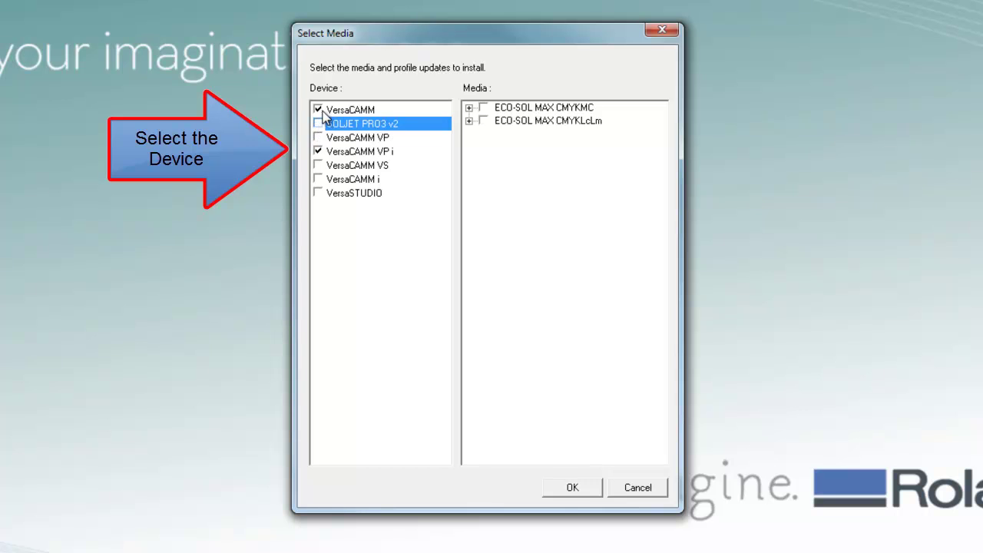
click(318, 109)
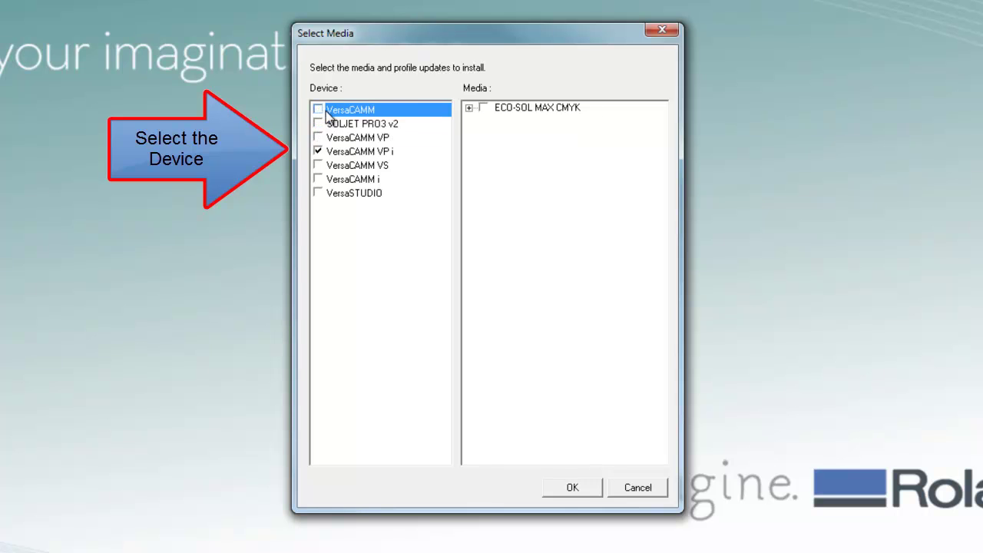
Select all ECO-SOL MAX CMYK media profiles for installation and confirm the media selection.
click(468, 108)
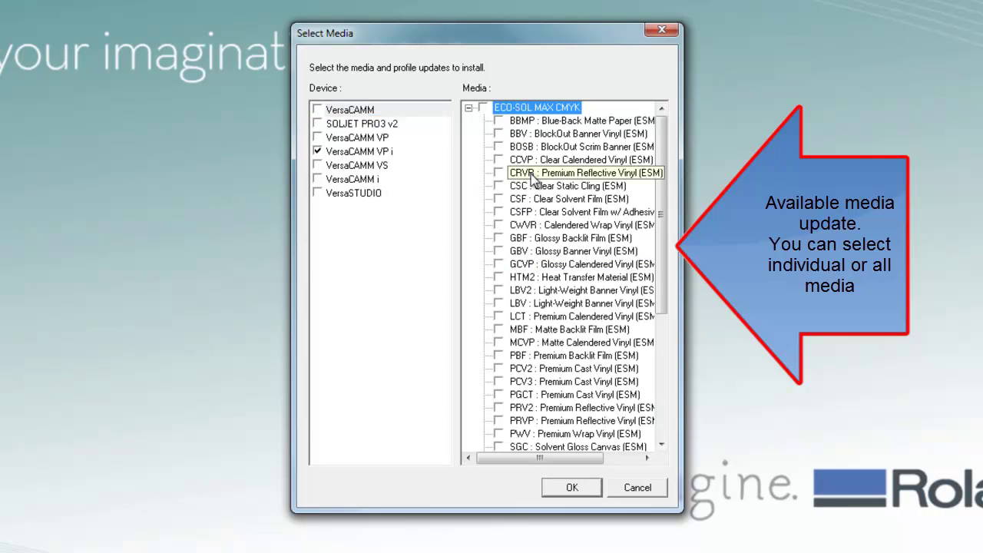
click(483, 107)
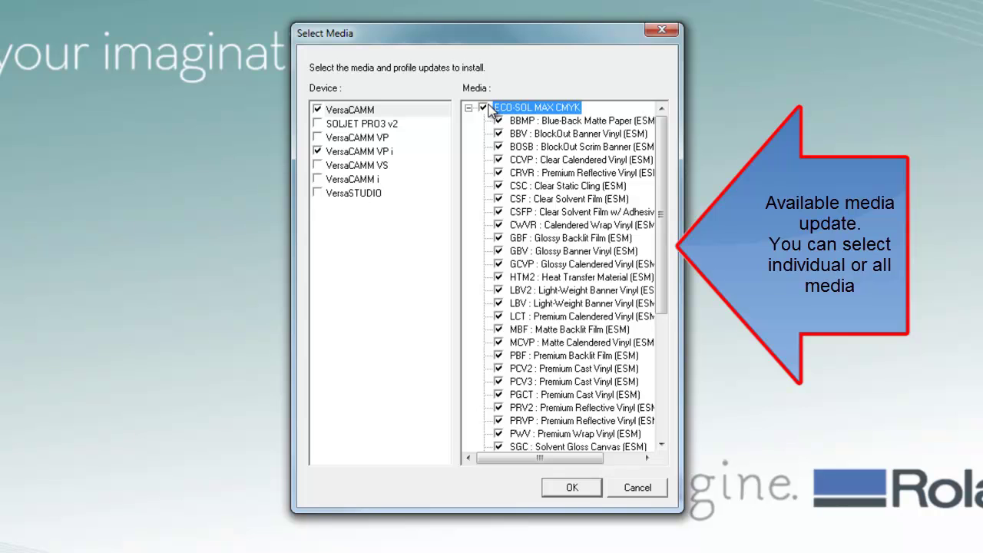
click(576, 485)
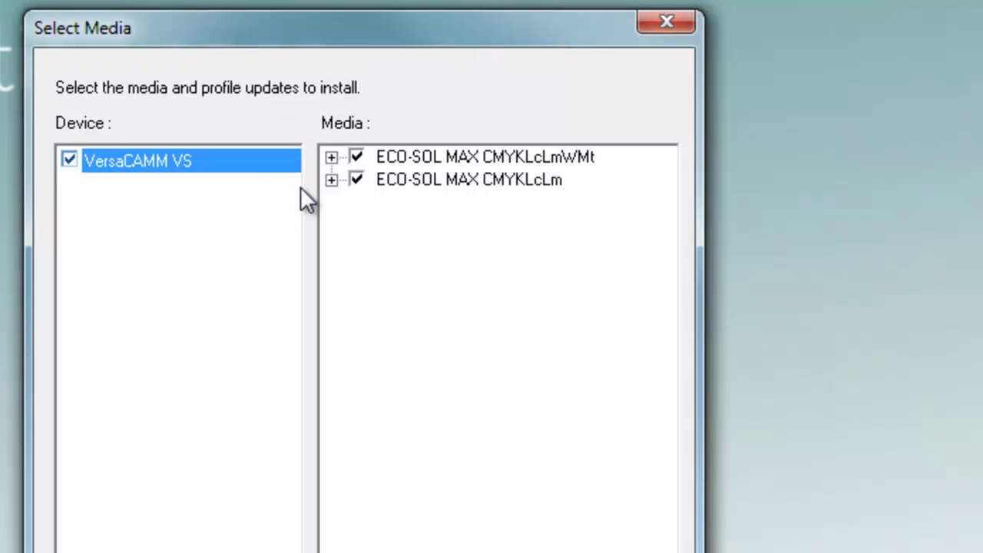
Expand the ECO-SOL MAX CMYKLcLm and CMYKLcLmWMt groups to examine the media for the VersaCAMM VS.
click(331, 180)
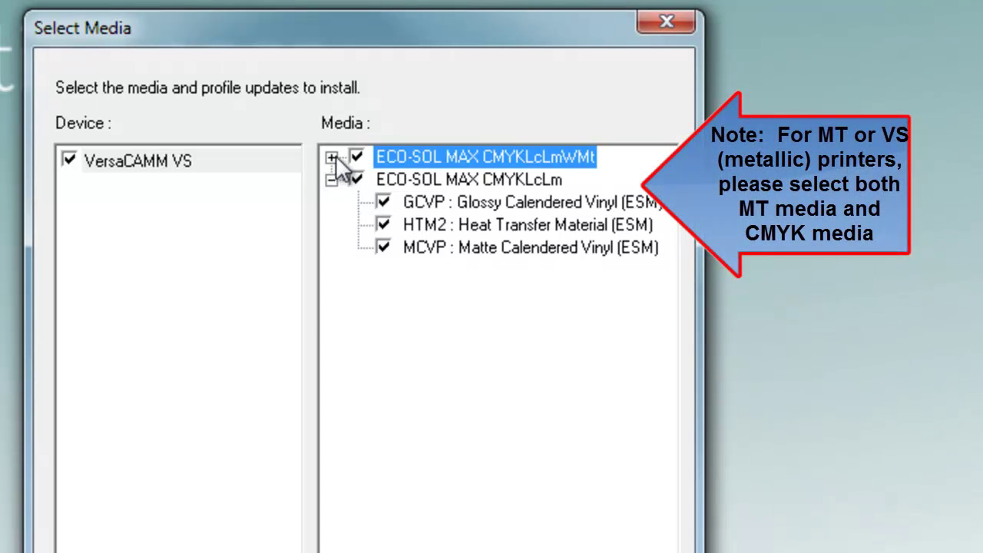
click(331, 157)
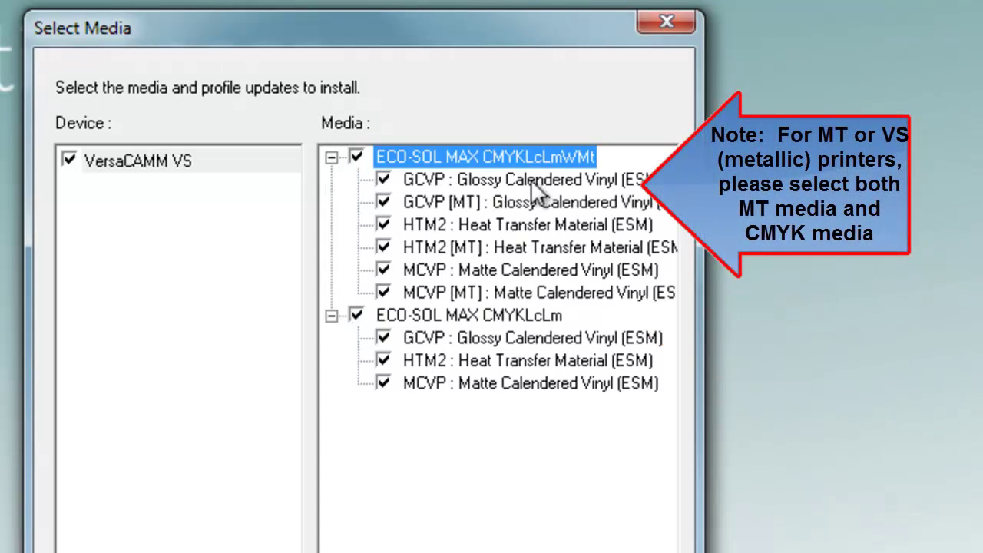
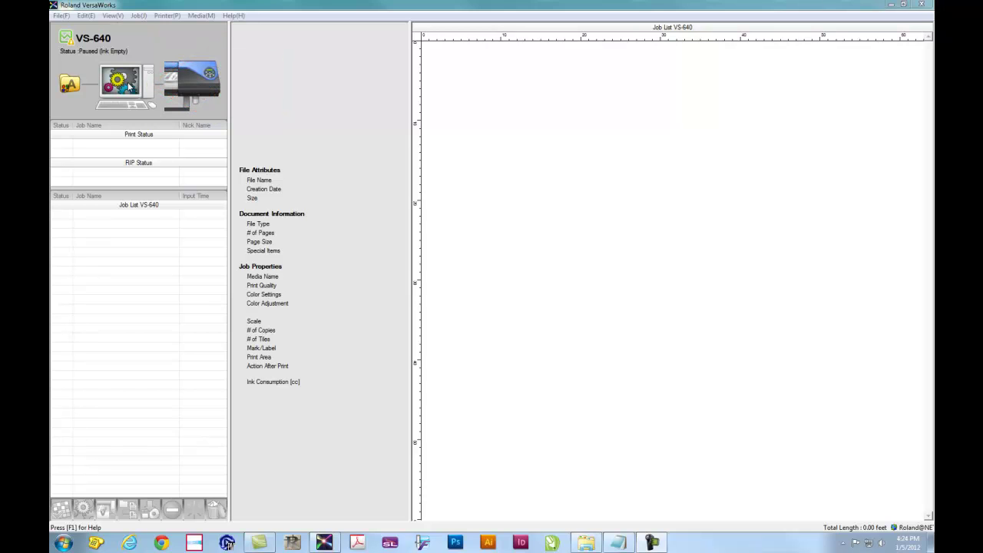
Set the Roland@NET automatic update check frequency to Every Month in the VersaWorks preferences.
click(91, 16)
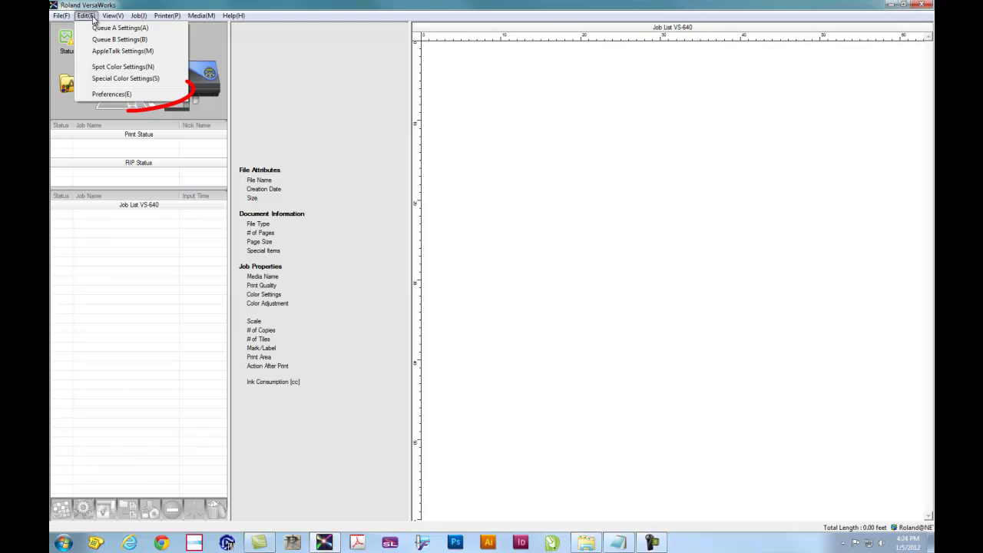
click(111, 93)
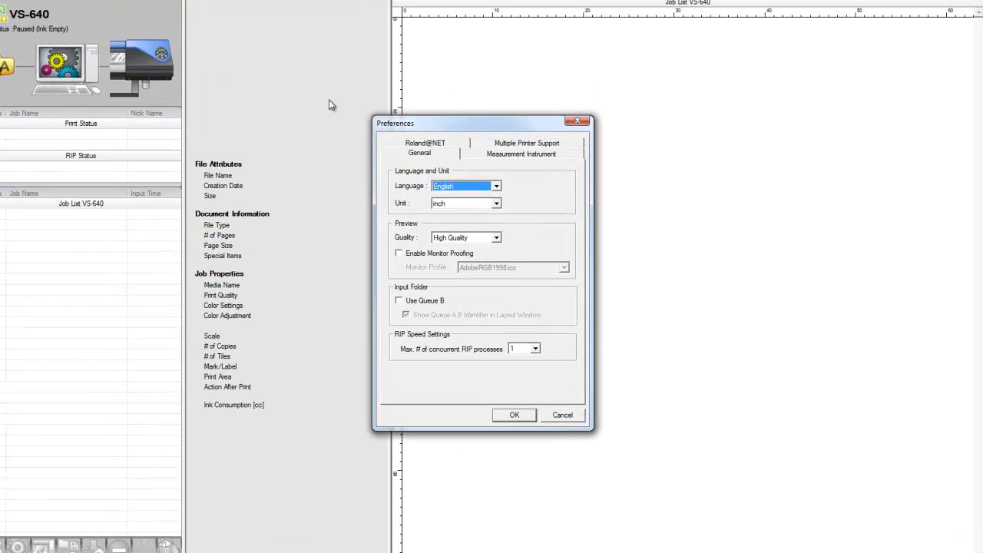
drag(498, 42, 497, 41)
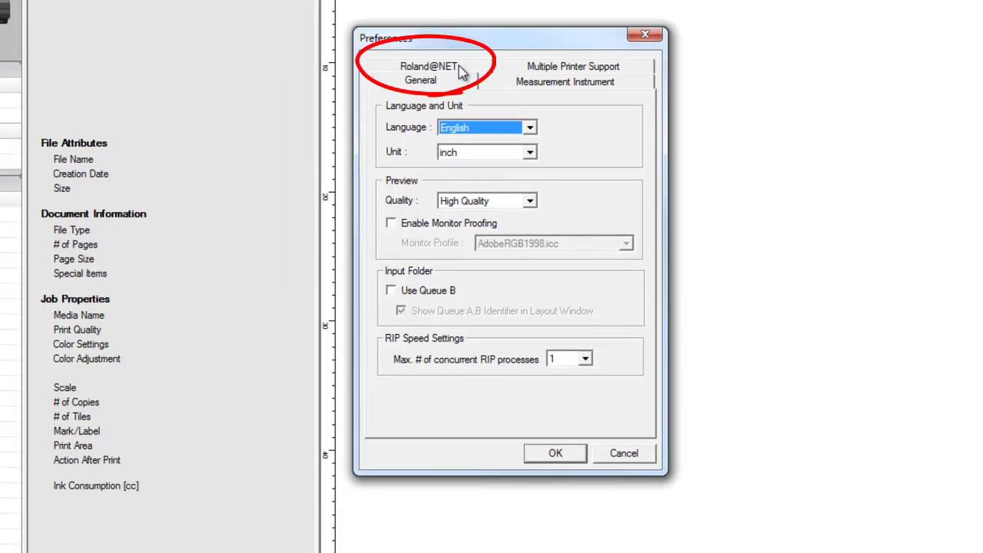
click(461, 72)
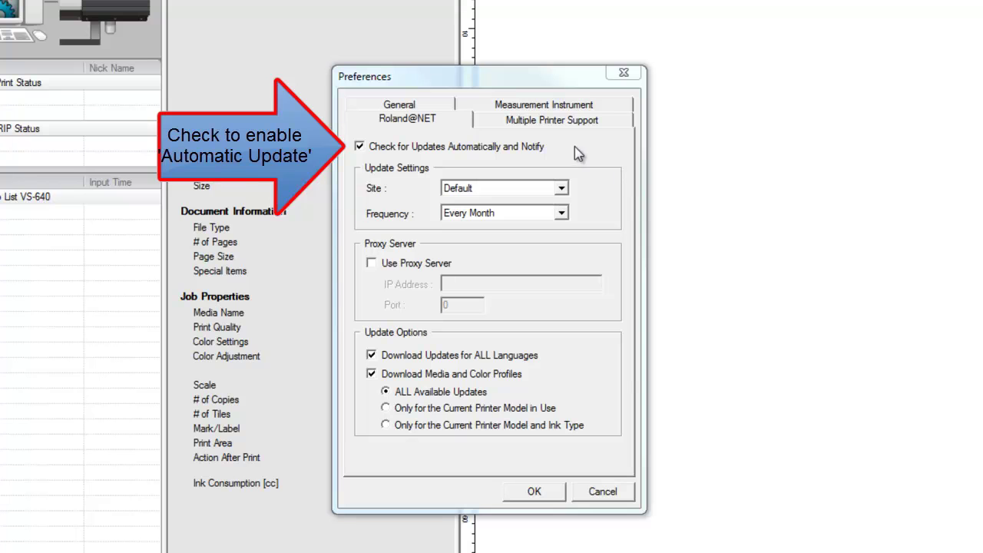
click(563, 213)
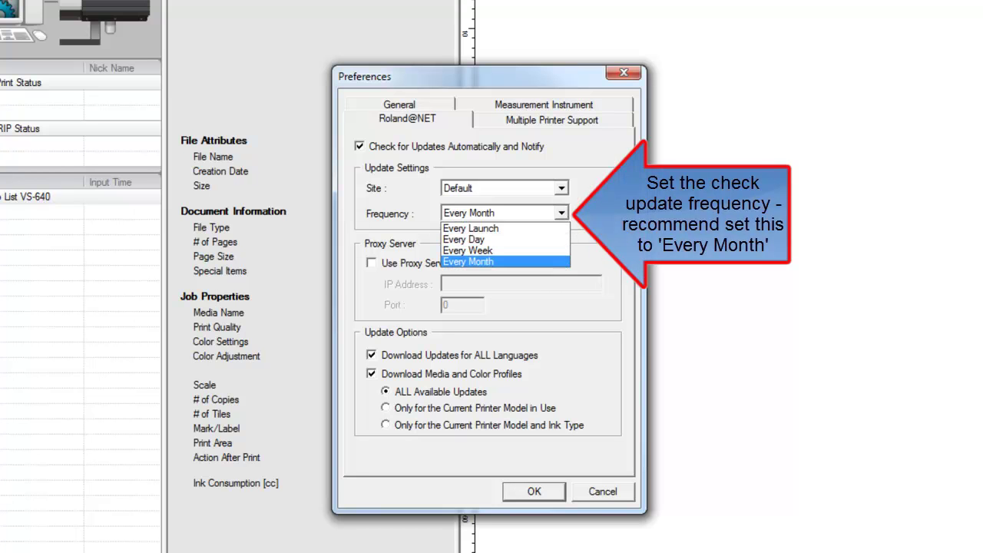
click(601, 253)
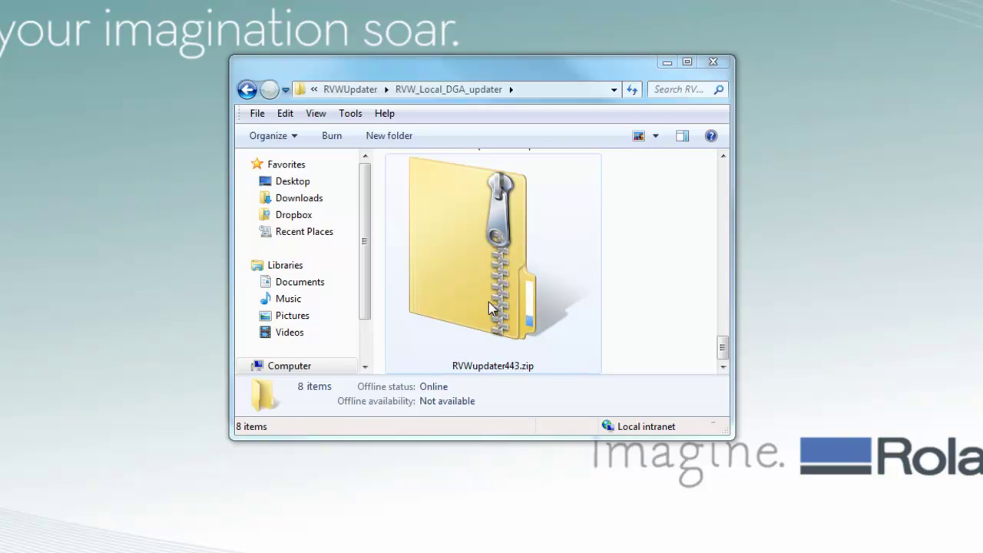
Extract all files from RVWupdater443.zip and launch LocalUpdater.exe from the extracted folder.
right_click(488, 302)
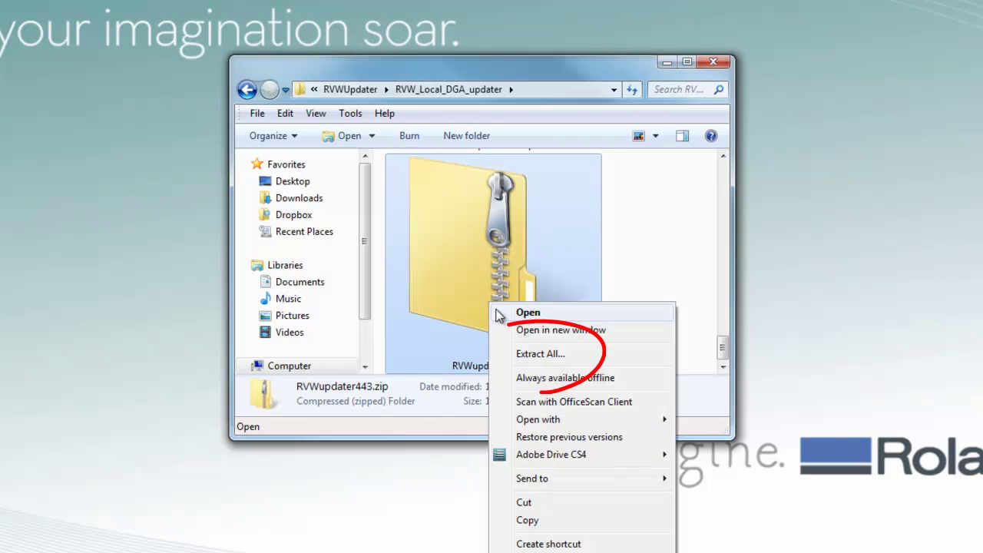
click(528, 354)
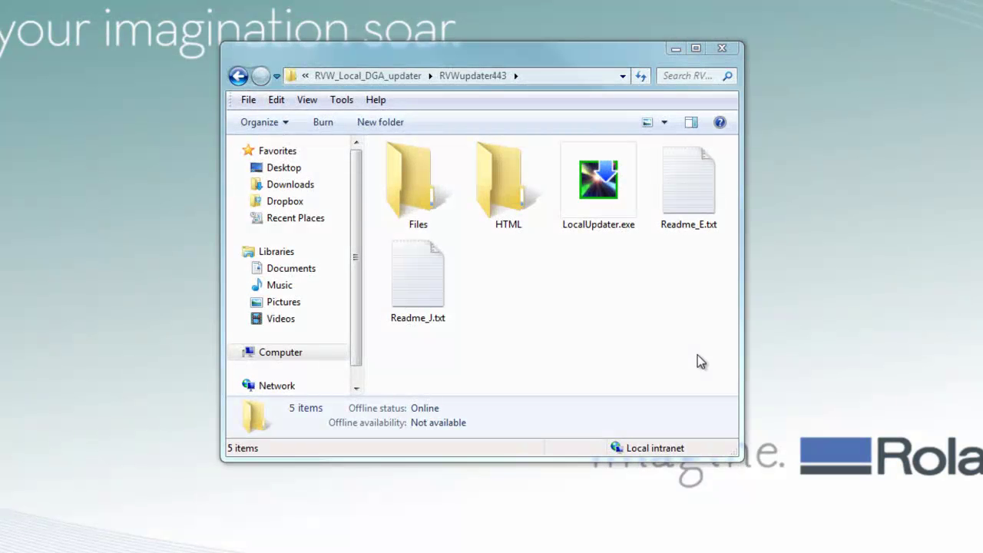
double_click(615, 220)
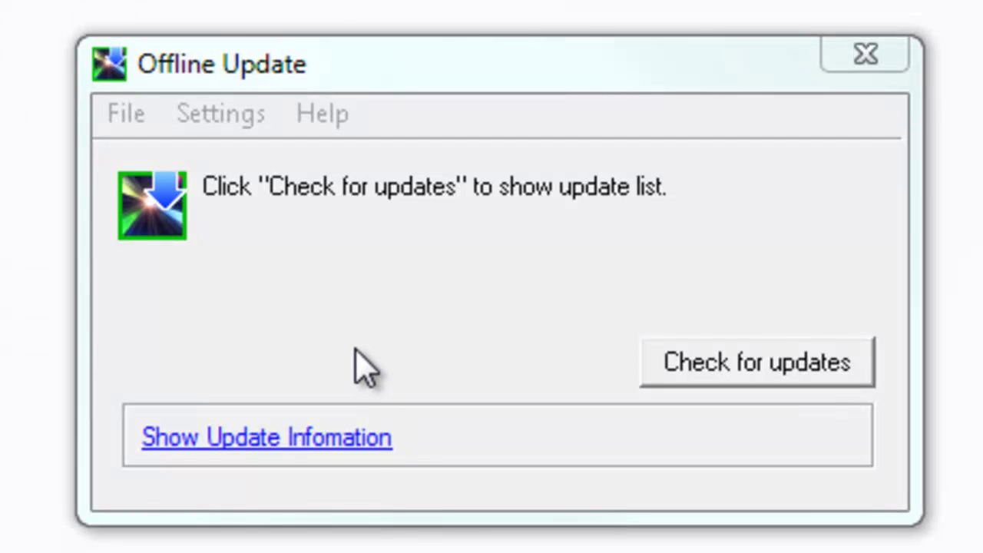
Confirm the Offline Update preferences with Update All Languages, Update Media and Color Profiles, and ALL Available Updates selected.
click(245, 122)
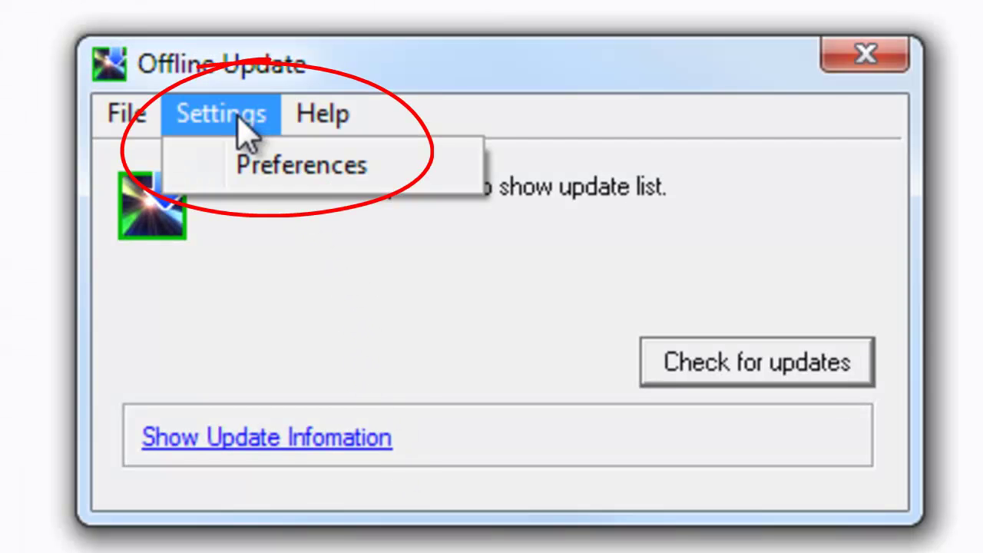
click(338, 186)
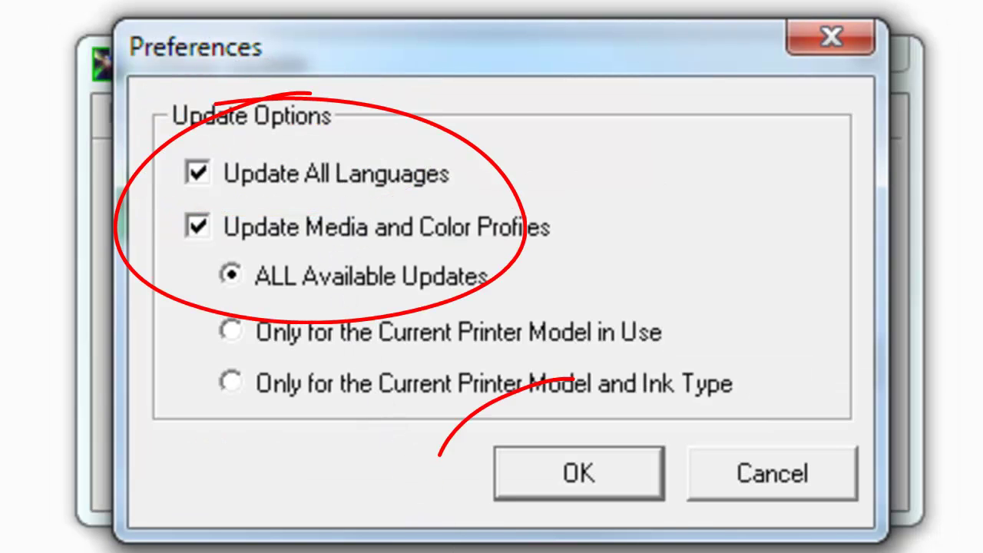
click(618, 481)
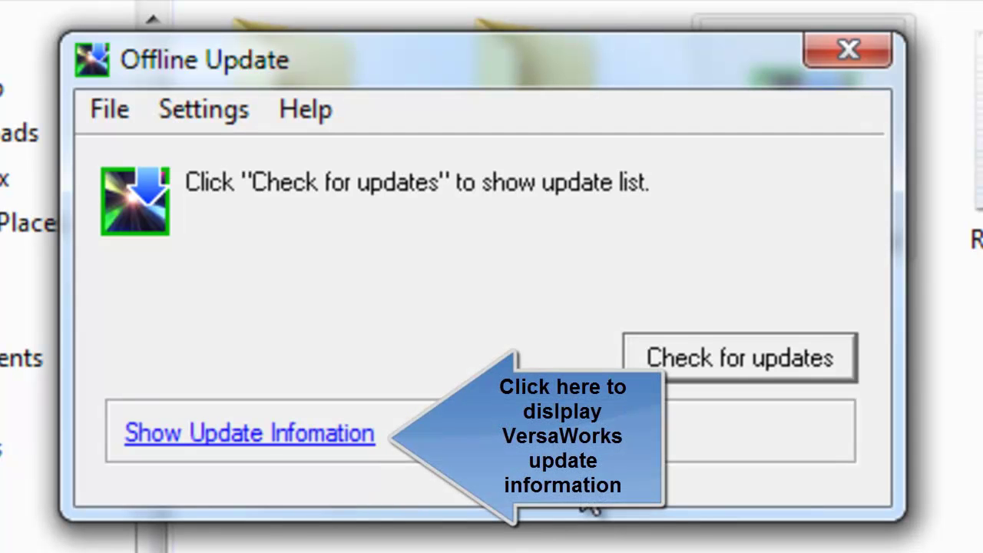
Show the VersaWorks update information from the Offline Update window and read through the release notes.
click(328, 435)
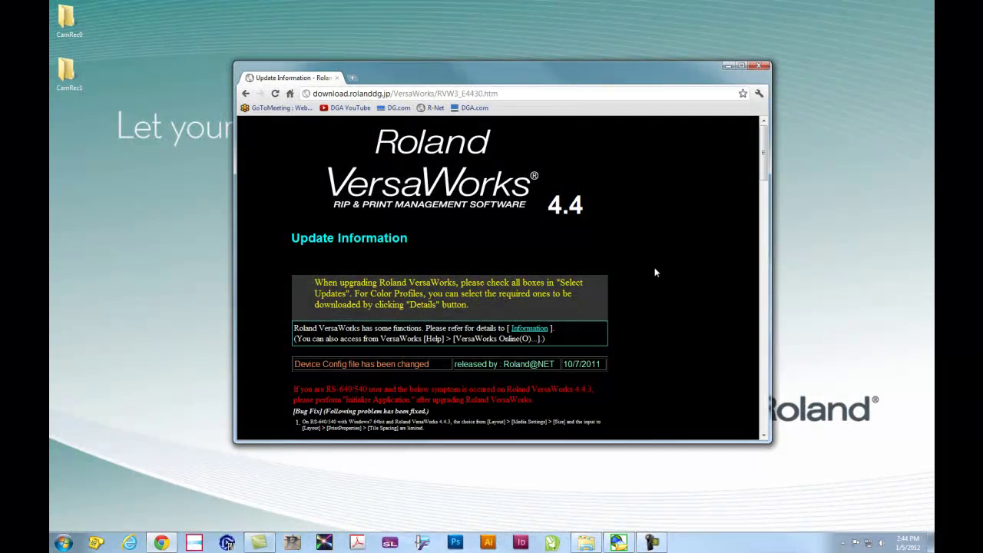
drag(766, 156, 771, 215)
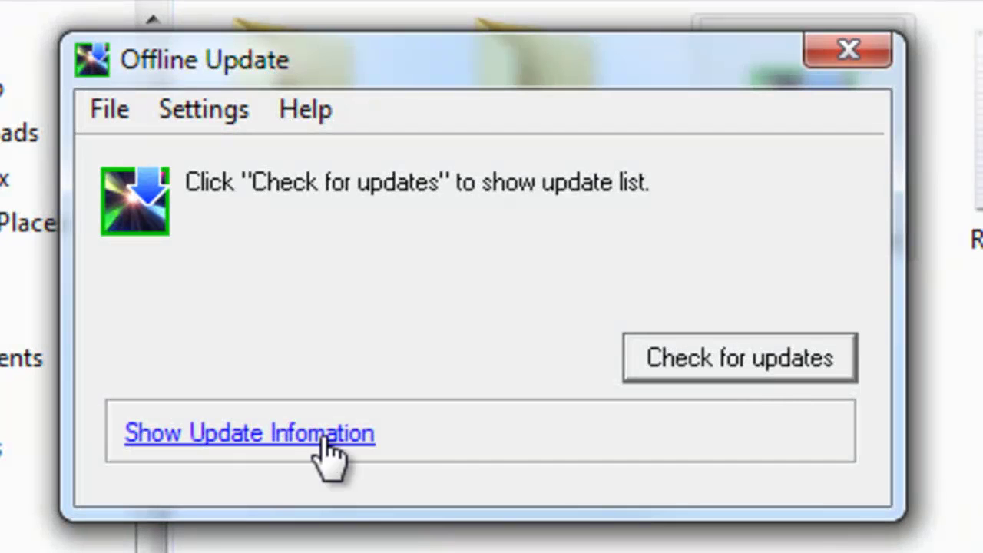